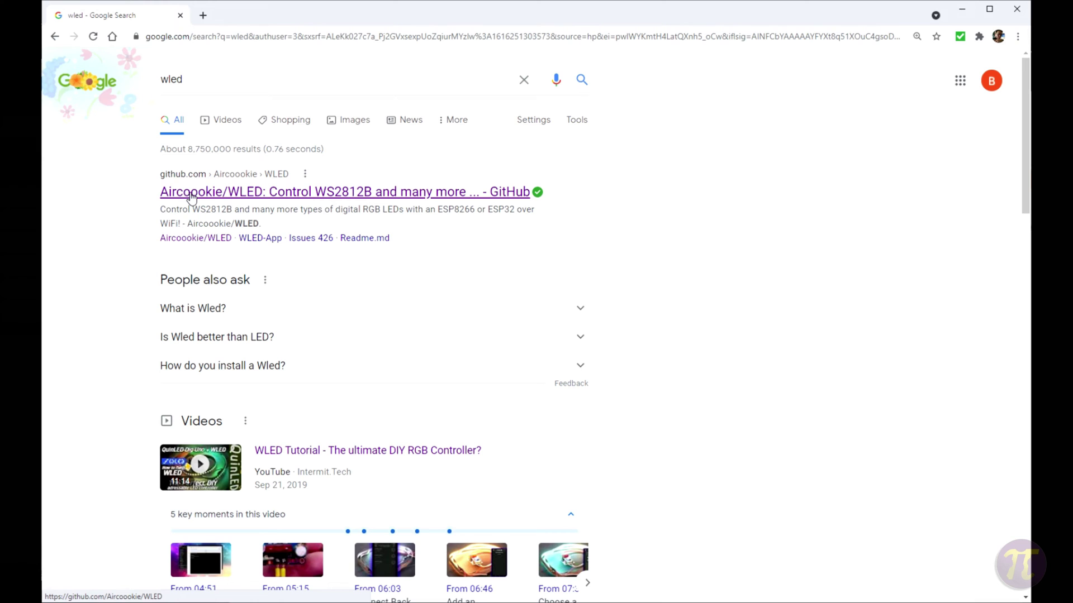
- Open the Aircoookie/WLED repository search result in a new tab and switch to it
{"action": "right_click", "coordinate": [191, 197]}
{"action": "left_click", "coordinate": [224, 205]}
{"action": "left_click", "coordinate": [255, 15]}
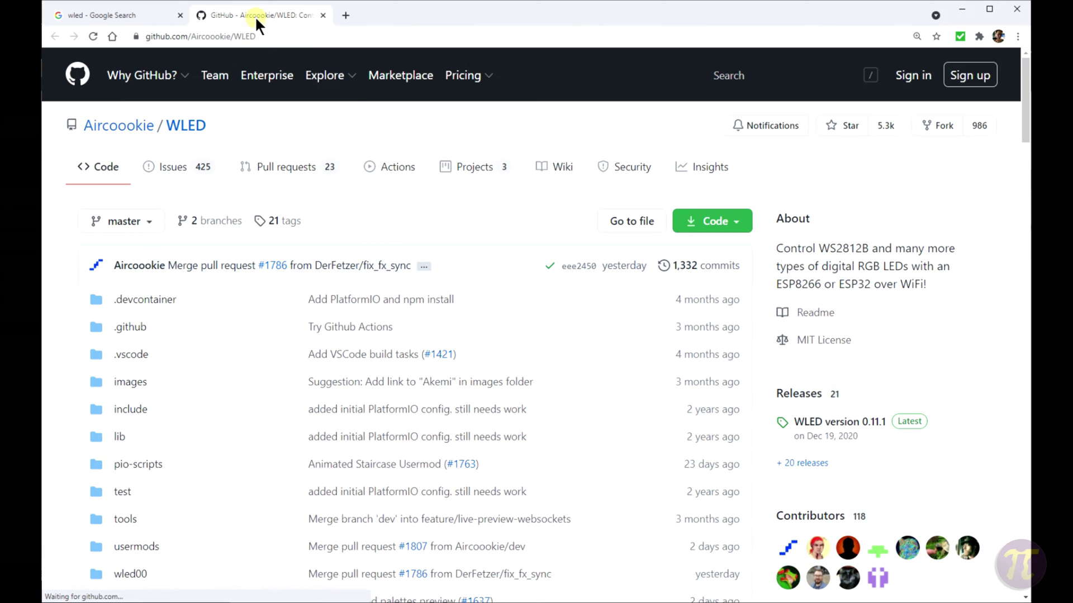
- Open the repository's Learning the ropes tutorials page in its own tab
{"action": "scroll", "coordinate": [318, 197], "scroll_direction": "down", "scroll_amount": 5}
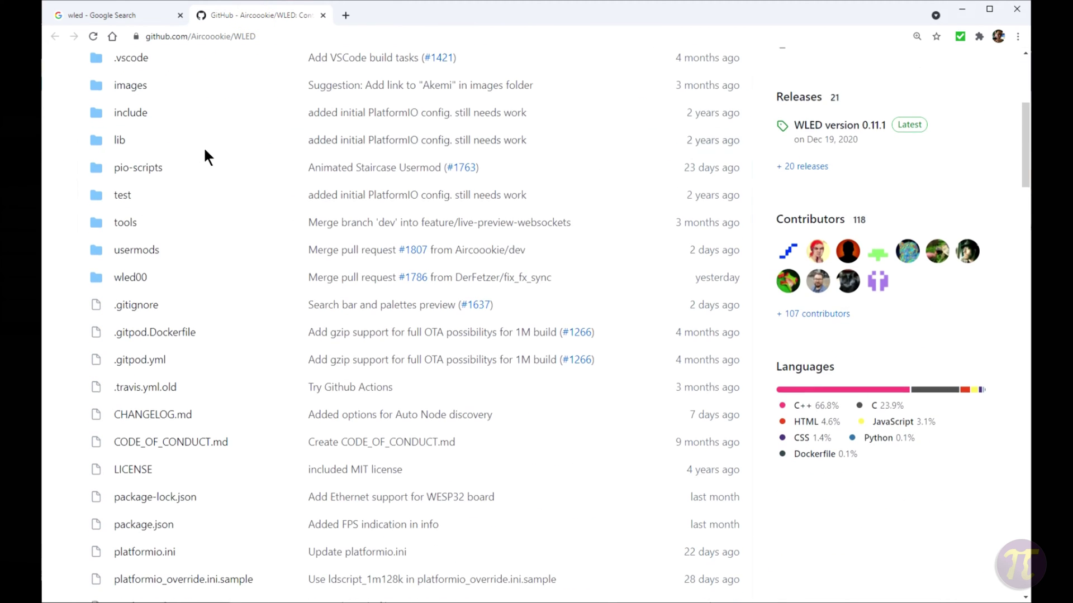
{"action": "scroll", "coordinate": [292, 134], "scroll_direction": "down", "scroll_amount": 13}
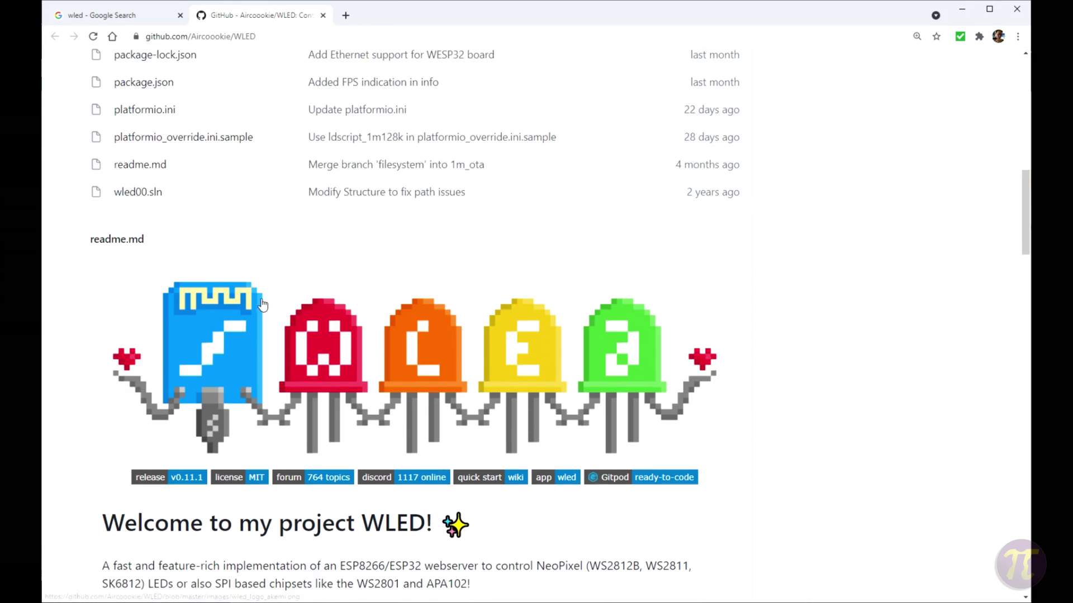
{"action": "scroll", "coordinate": [329, 179], "scroll_direction": "down", "scroll_amount": 5}
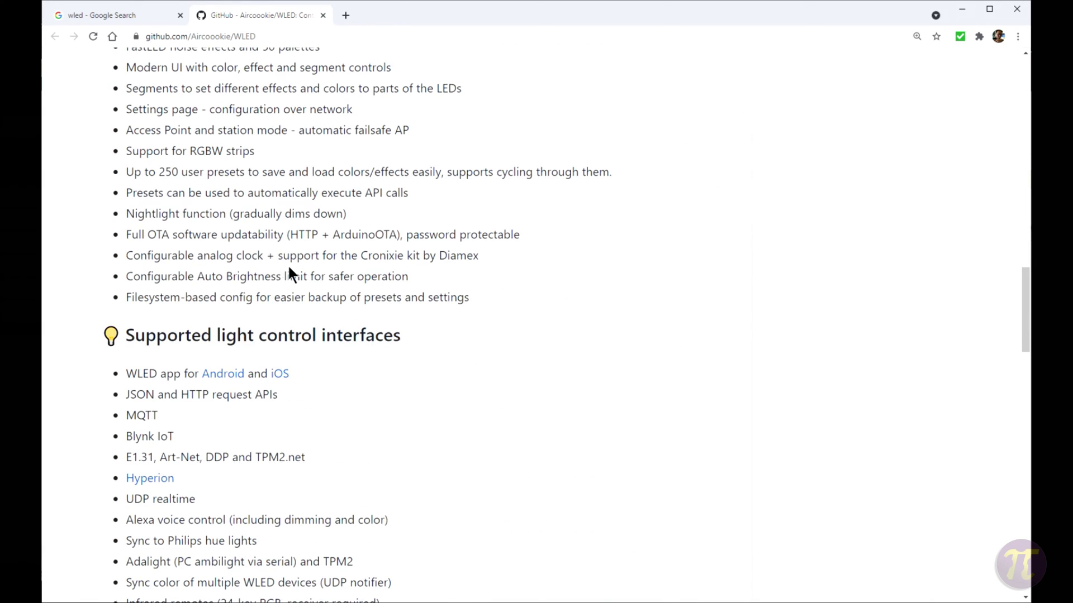
{"action": "scroll", "coordinate": [357, 199], "scroll_direction": "down", "scroll_amount": 5}
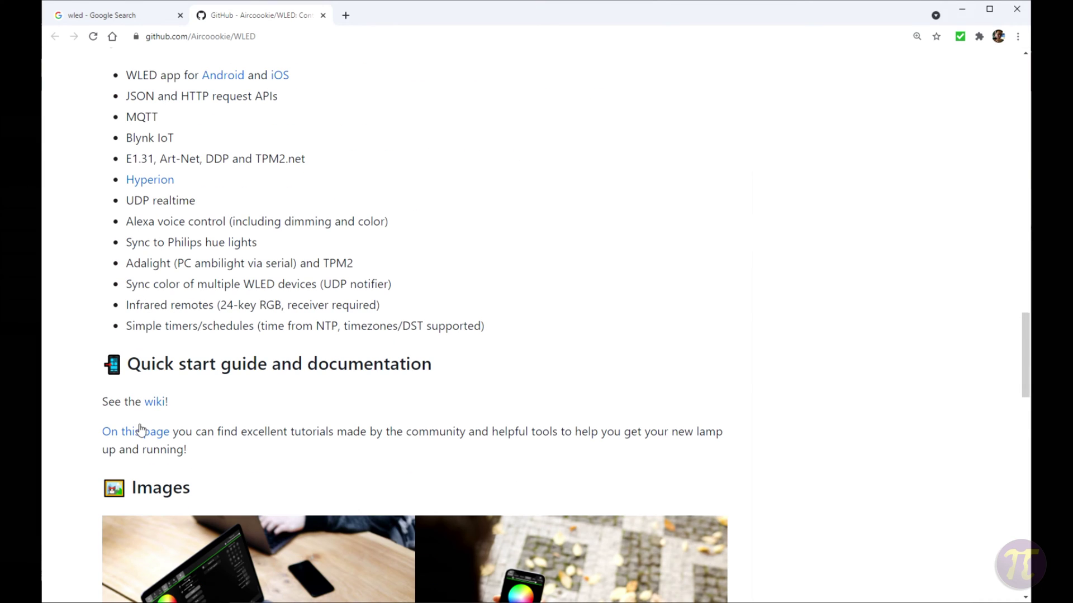
{"action": "right_click", "coordinate": [139, 433]}
{"action": "left_click", "coordinate": [185, 441]}
{"action": "left_click", "coordinate": [399, 15]}
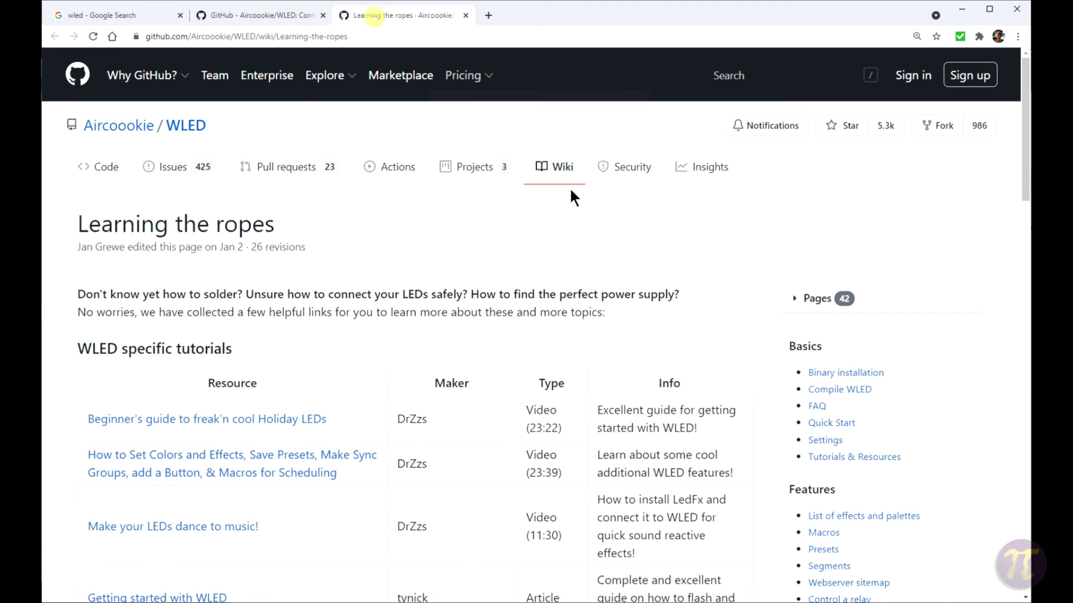
- Open the Binary installation wiki page in a background tab and switch to it
{"action": "scroll", "coordinate": [468, 260], "scroll_direction": "down", "scroll_amount": 3}
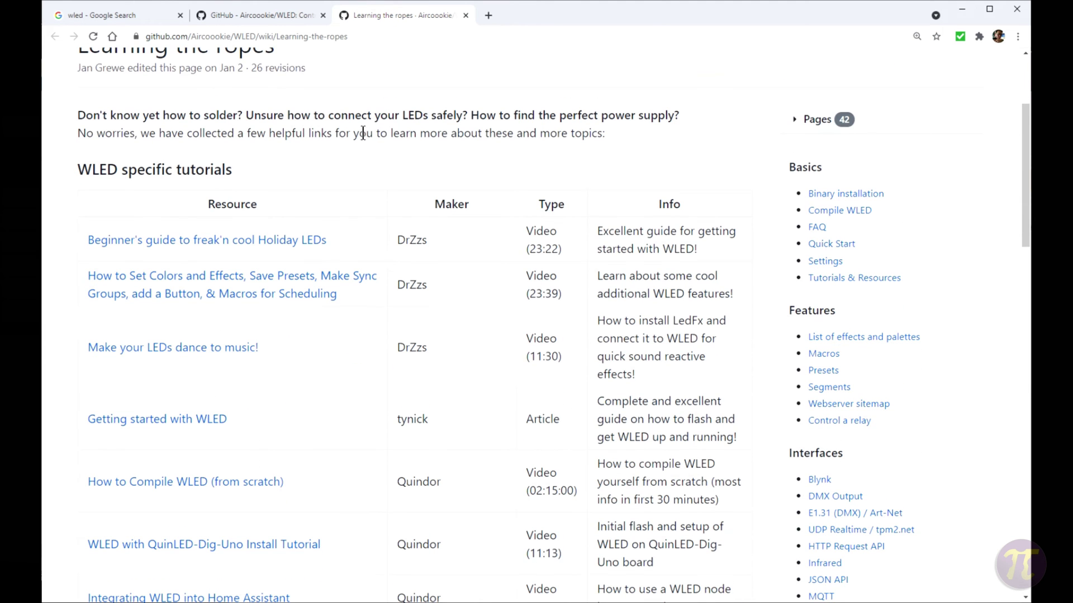
{"action": "scroll", "coordinate": [532, 179], "scroll_direction": "up", "scroll_amount": 2}
{"action": "middle_click", "coordinate": [845, 313]}
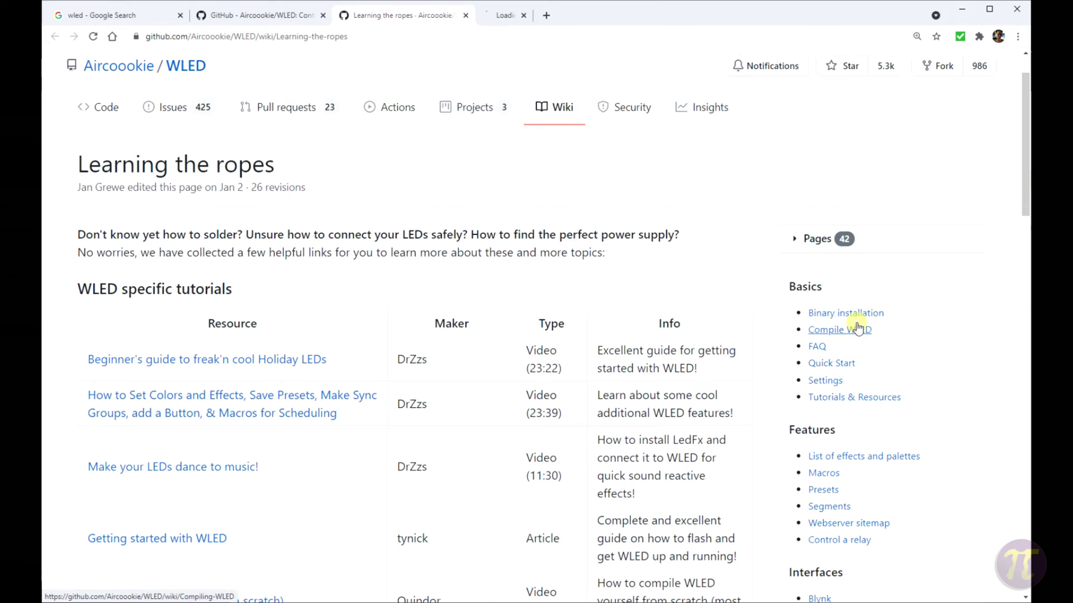
{"action": "left_click", "coordinate": [557, 22]}
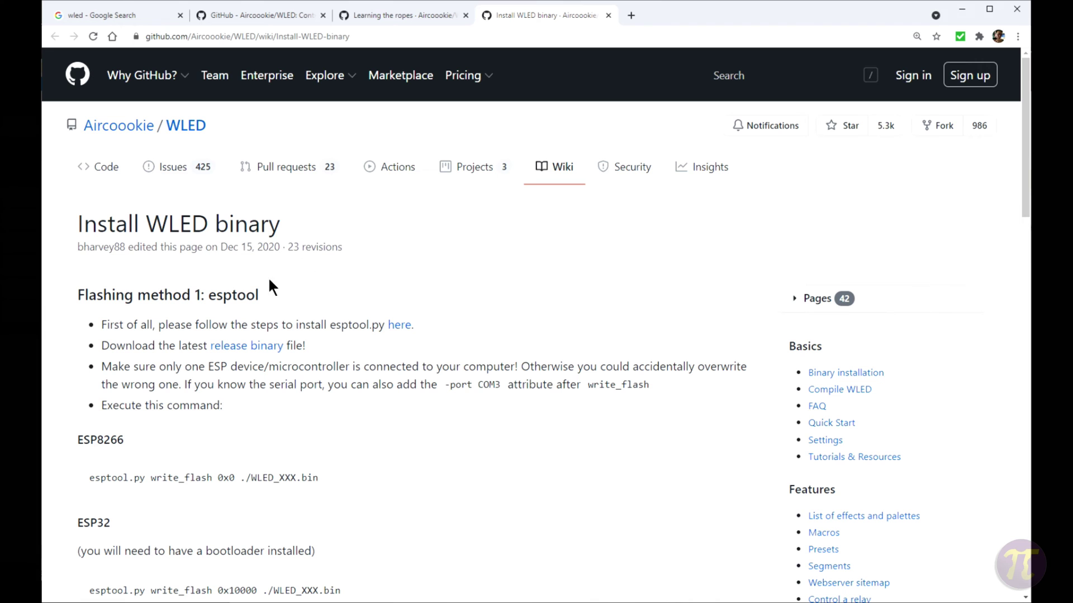
- Read through the esptool flashing steps, then follow the release binary link to WLED Releases
{"action": "double_click", "coordinate": [249, 294]}
{"action": "scroll", "coordinate": [358, 274], "scroll_direction": "down", "scroll_amount": 1}
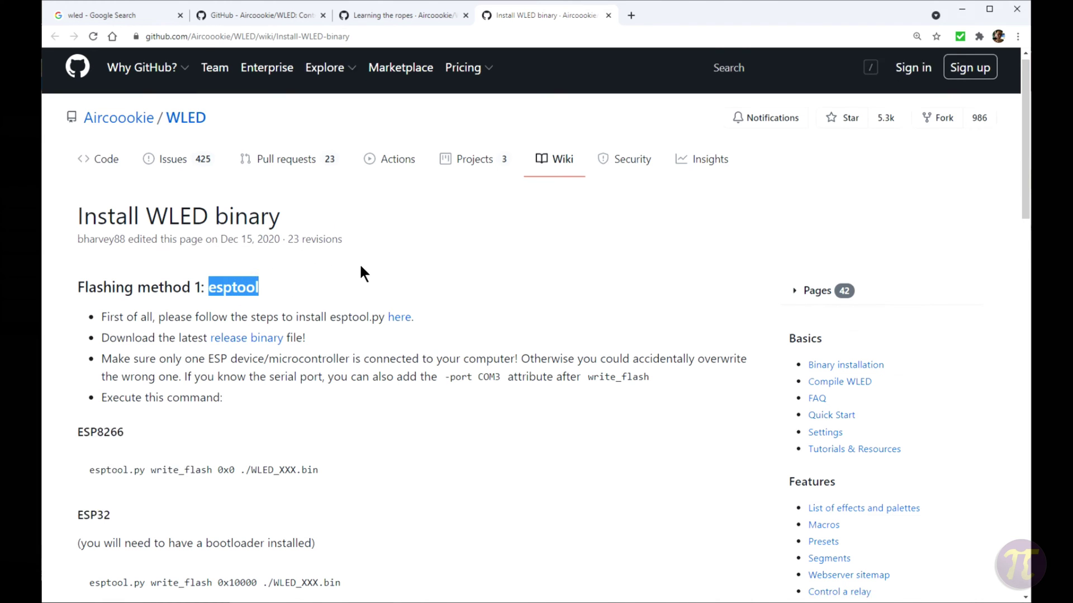
{"action": "scroll", "coordinate": [363, 273], "scroll_direction": "down", "scroll_amount": 2}
{"action": "left_click", "coordinate": [319, 313]}
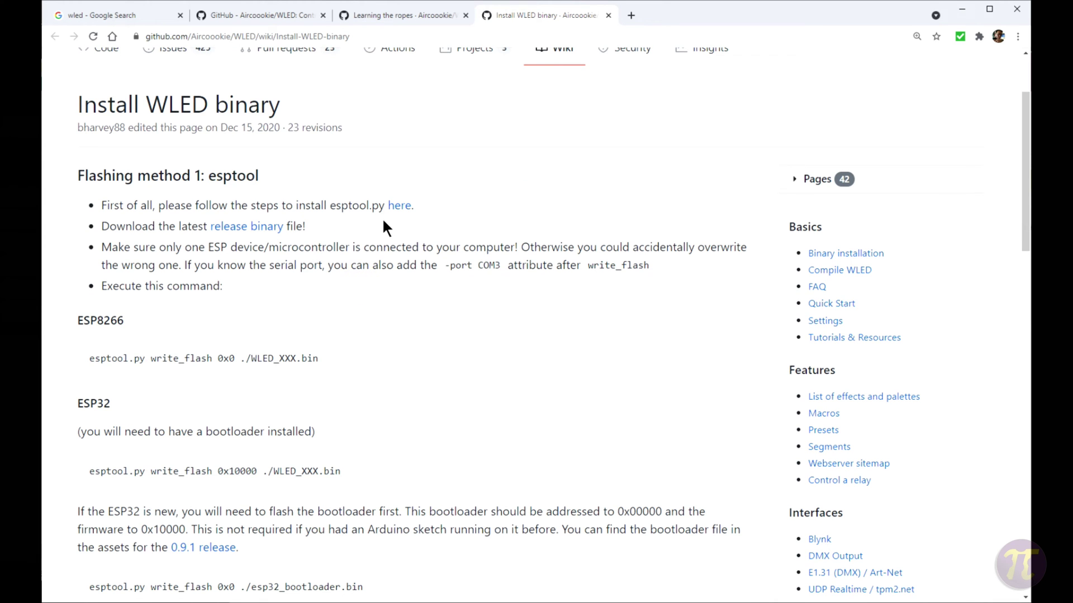
{"action": "scroll", "coordinate": [417, 227], "scroll_direction": "down", "scroll_amount": 8}
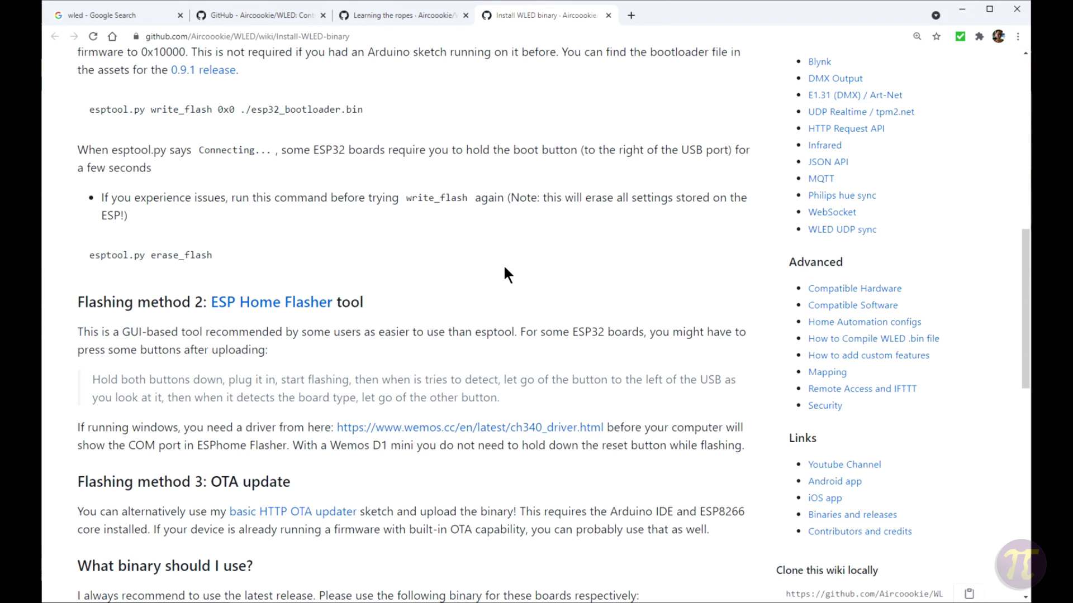
{"action": "scroll", "coordinate": [714, 229], "scroll_direction": "up", "scroll_amount": 8}
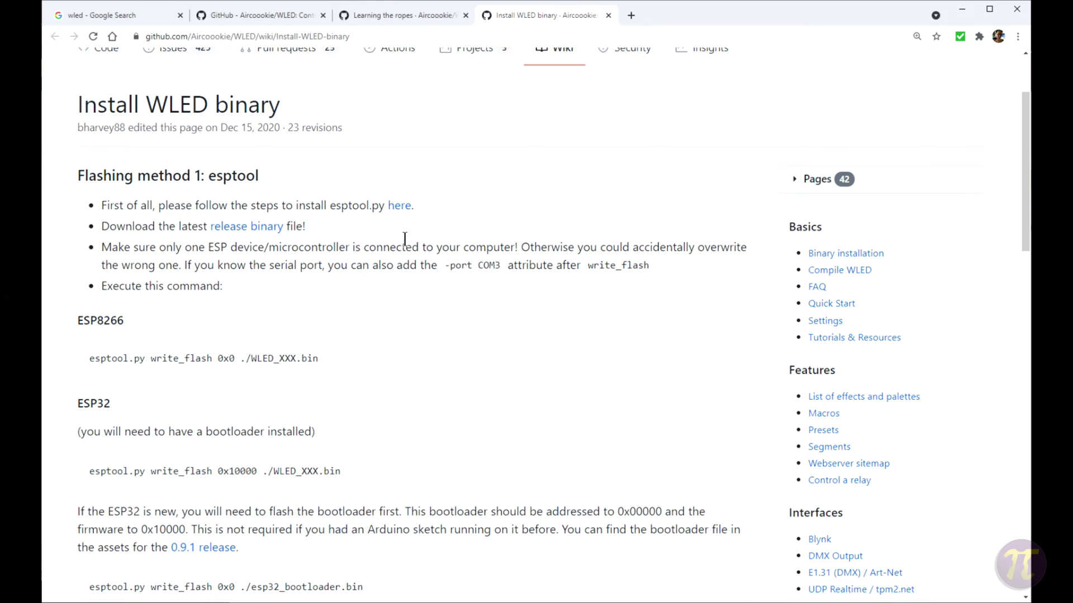
{"action": "left_click", "coordinate": [229, 225]}
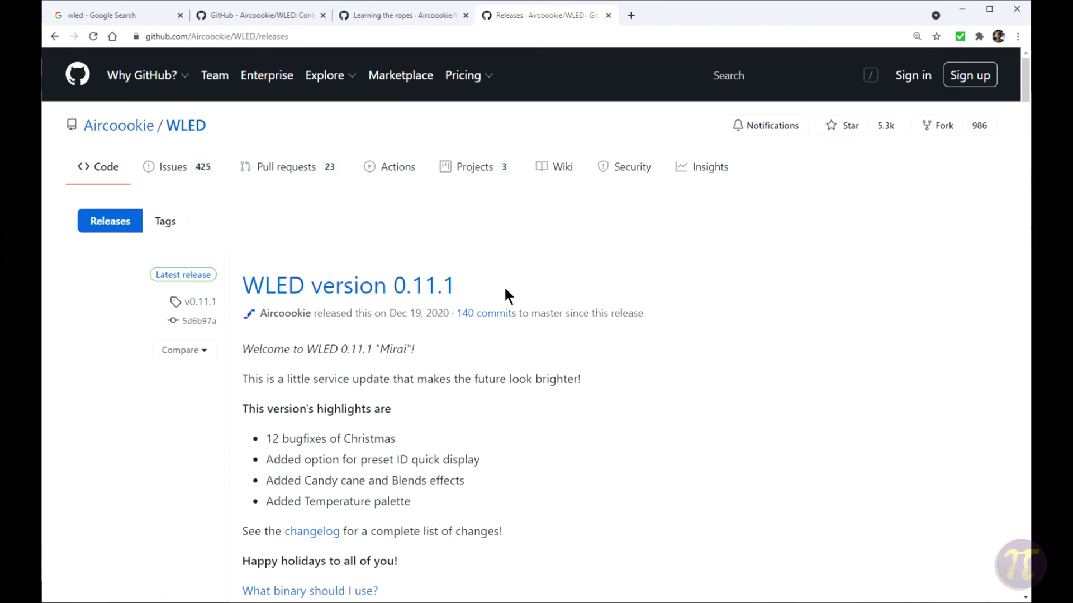
- Download WLED_0.11.1_ESP8266.bin from the 0.11.1 release Assets list
{"action": "scroll", "coordinate": [508, 292], "scroll_direction": "down", "scroll_amount": 7}
{"action": "scroll", "coordinate": [532, 272], "scroll_direction": "down", "scroll_amount": 2}
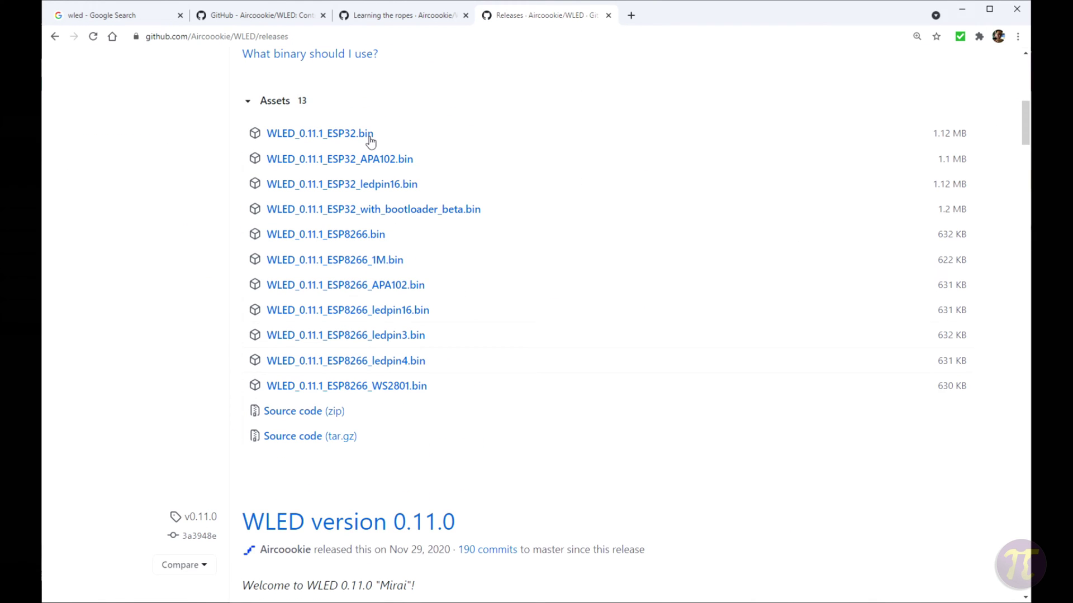
{"action": "left_click", "coordinate": [375, 236]}
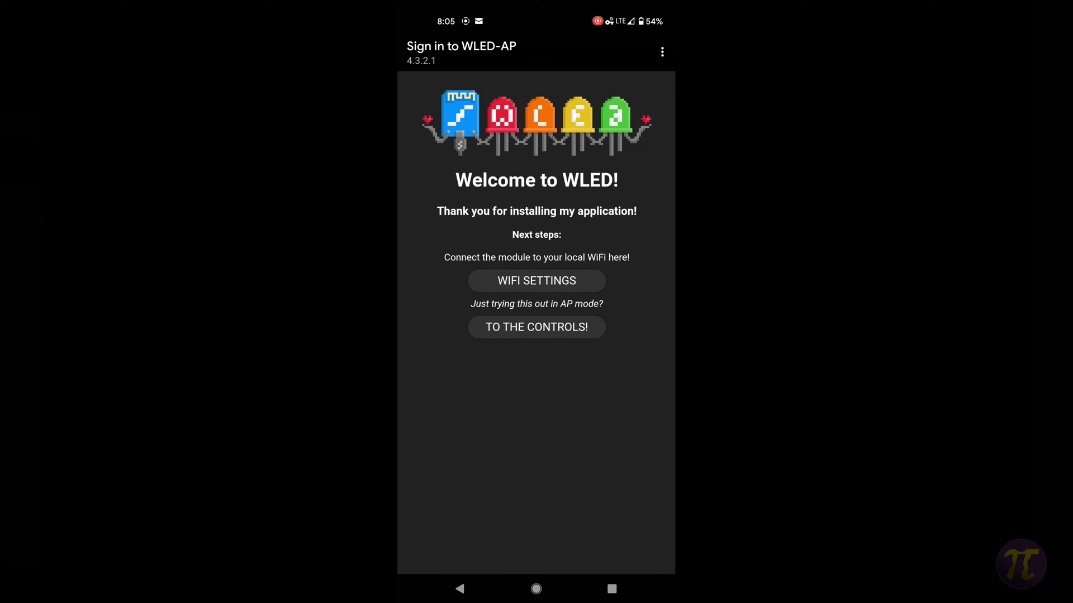
- Open WiFi Setup and clear the placeholder network name field
{"action": "left_click", "coordinate": [536, 281]}
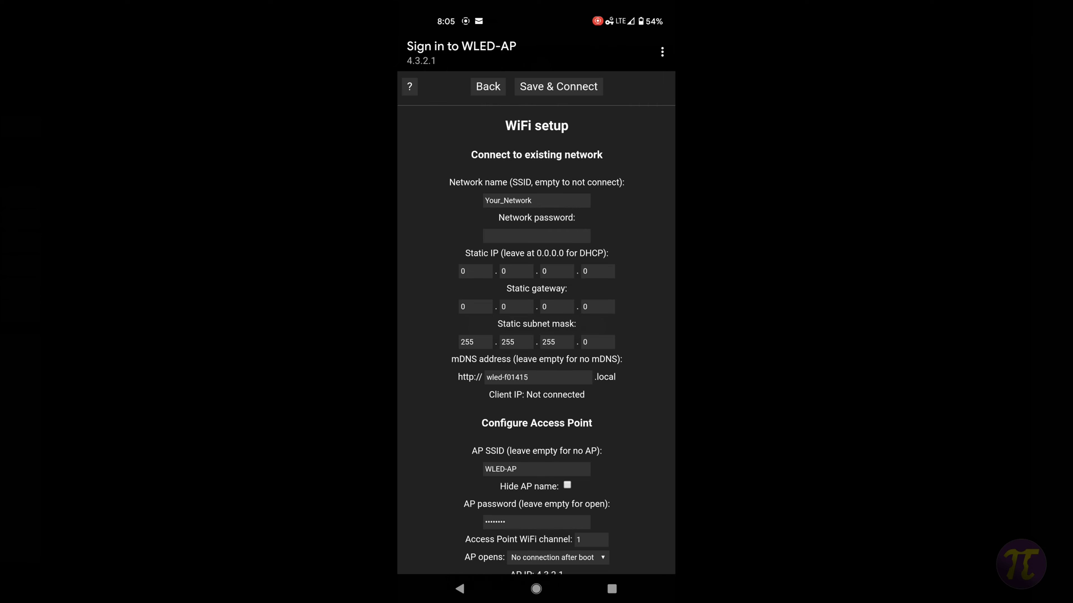
{"action": "left_click", "coordinate": [573, 201]}
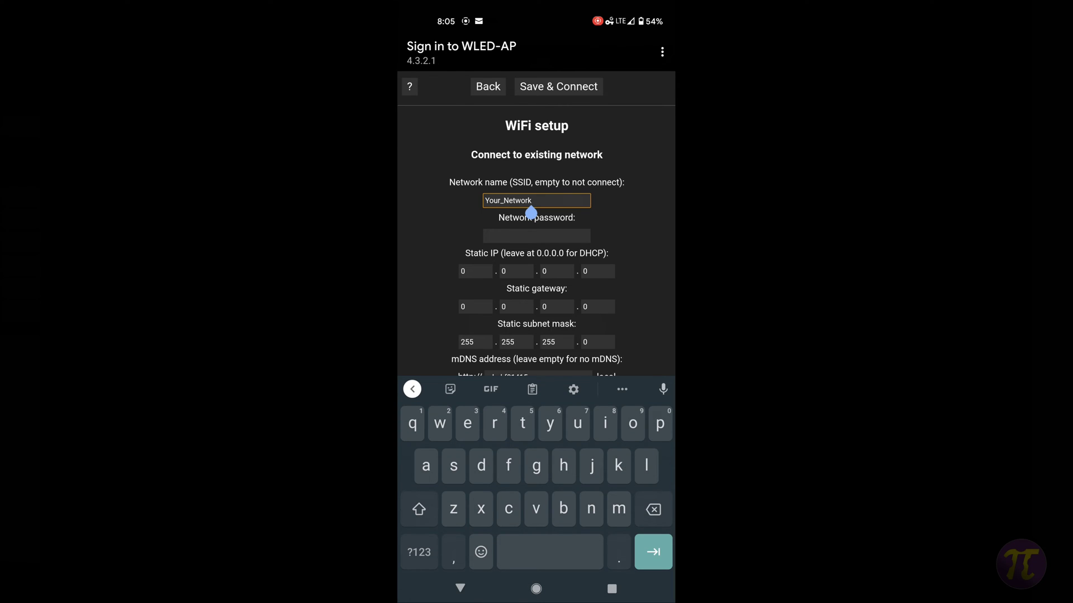
{"action": "key", "text": "BackSpace"}
{"action": "key", "text": "BackSpace"}
{"action": "key", "text": "BackSpace"}
{"action": "key", "text": "BackSpace"}
{"action": "key", "text": "BackSpace"}
{"action": "key", "text": "BackSpace"}
{"action": "key", "text": "BackSpace"}
{"action": "key", "text": "BackSpace"}
{"action": "key", "text": "BackSpace"}
{"action": "key", "text": "BackSpace"}
{"action": "key", "text": "BackSpace"}
{"action": "key", "text": "BackSpace"}
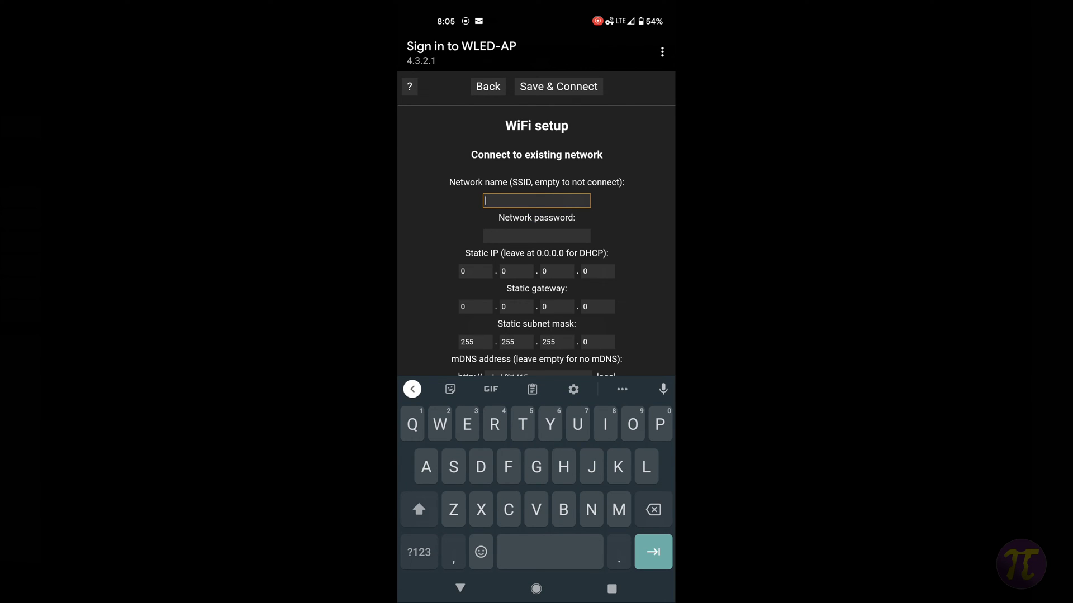
{"action": "left_click_drag", "start_coordinate": [648, 307], "coordinate": [650, 262]}
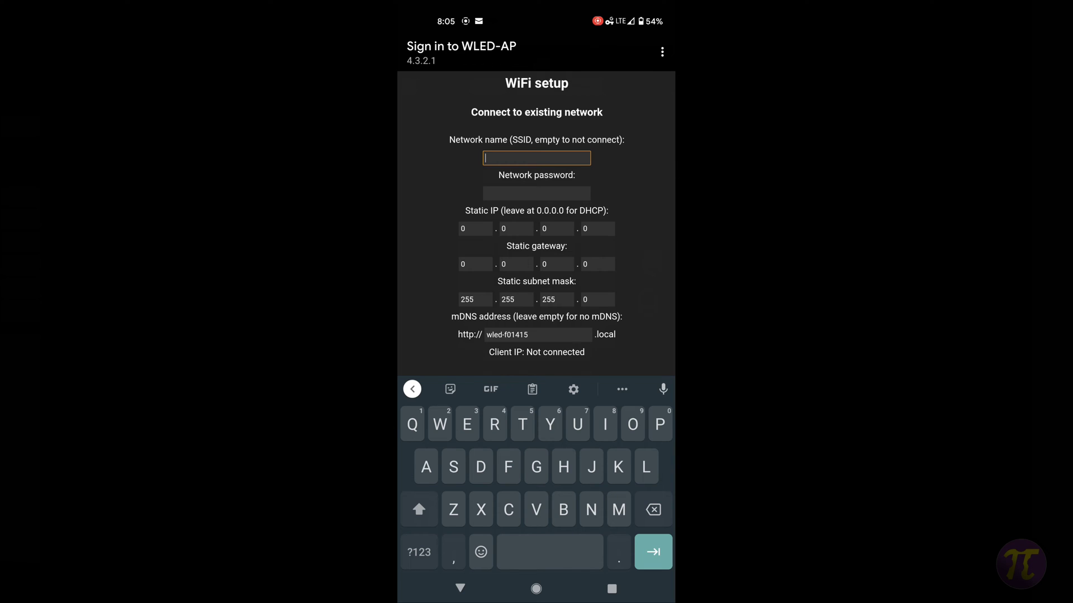
{"action": "left_click_drag", "start_coordinate": [646, 287], "coordinate": [643, 173]}
- Replace the device-specific mDNS address suffix so it reads wled-new
{"action": "left_click", "coordinate": [568, 231]}
{"action": "left_click", "coordinate": [654, 510]}
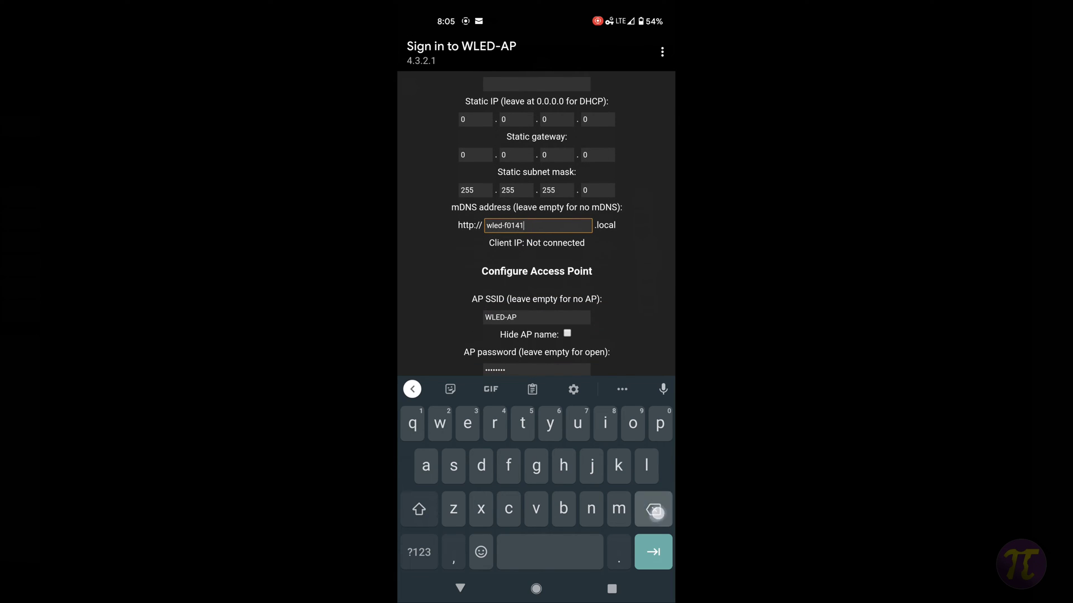
{"action": "key", "text": "BackSpace"}
{"action": "key", "text": "BackSpace"}
{"action": "key", "text": "BackSpace"}
{"action": "key", "text": "BackSpace"}
{"action": "key", "text": "BackSpace"}
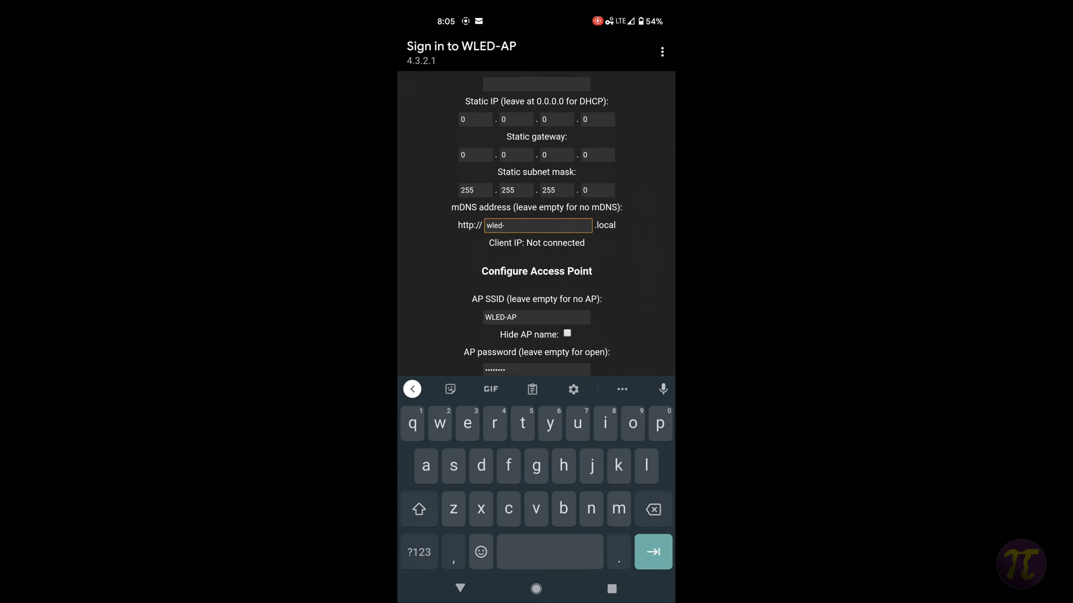
{"action": "type", "text": "new"}
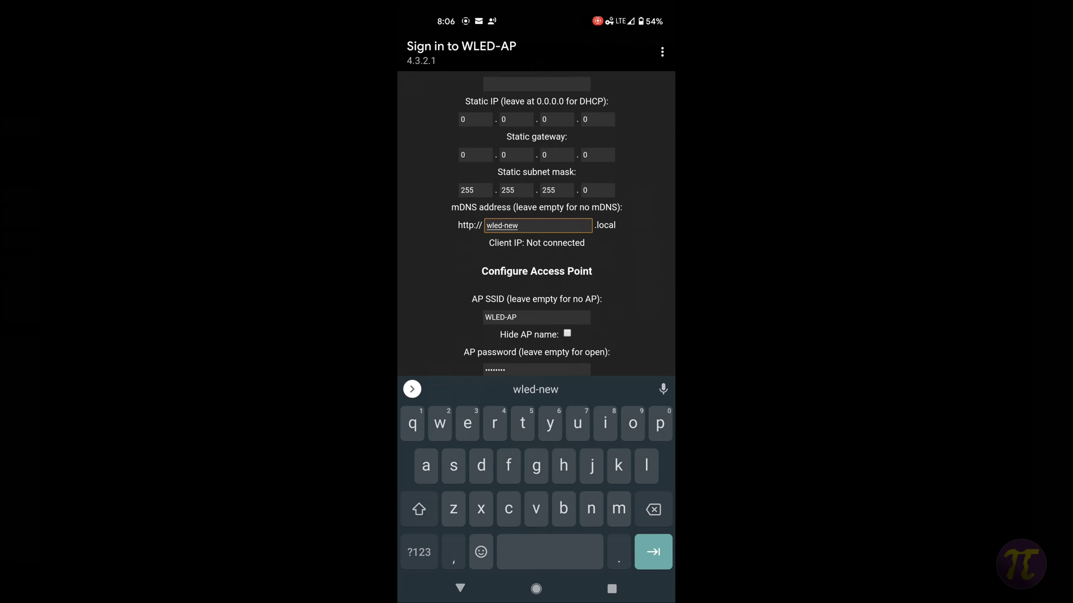
{"action": "left_click_drag", "start_coordinate": [646, 318], "coordinate": [646, 268]}
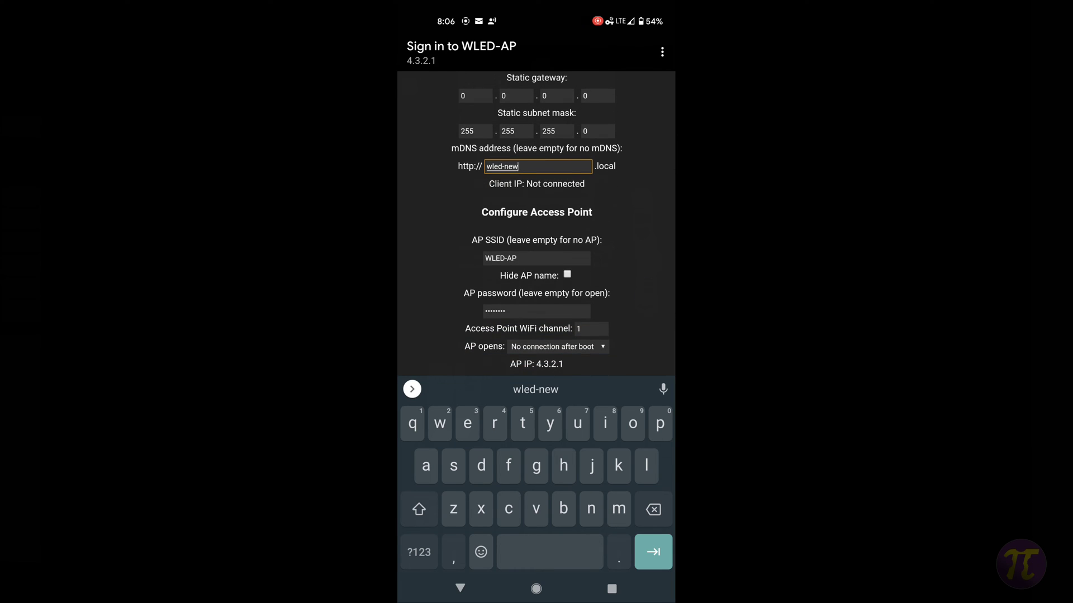
- Rename the access point SSID to WLED-NEWAP and clear its old password
{"action": "left_click", "coordinate": [577, 260]}
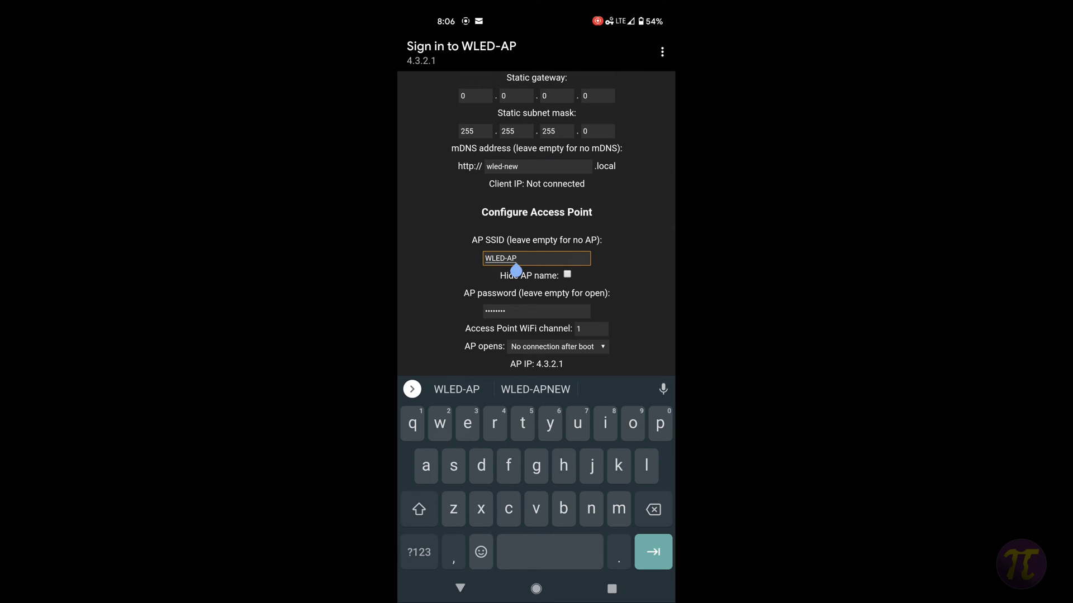
{"action": "left_click_drag", "start_coordinate": [516, 271], "coordinate": [506, 271]}
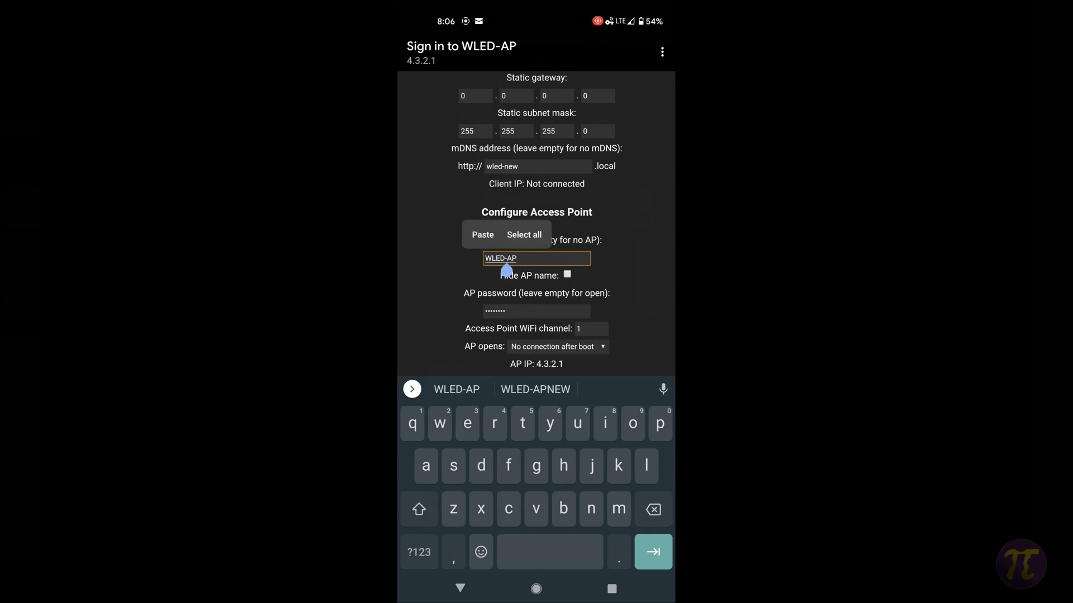
{"action": "type", "text": "NE"}
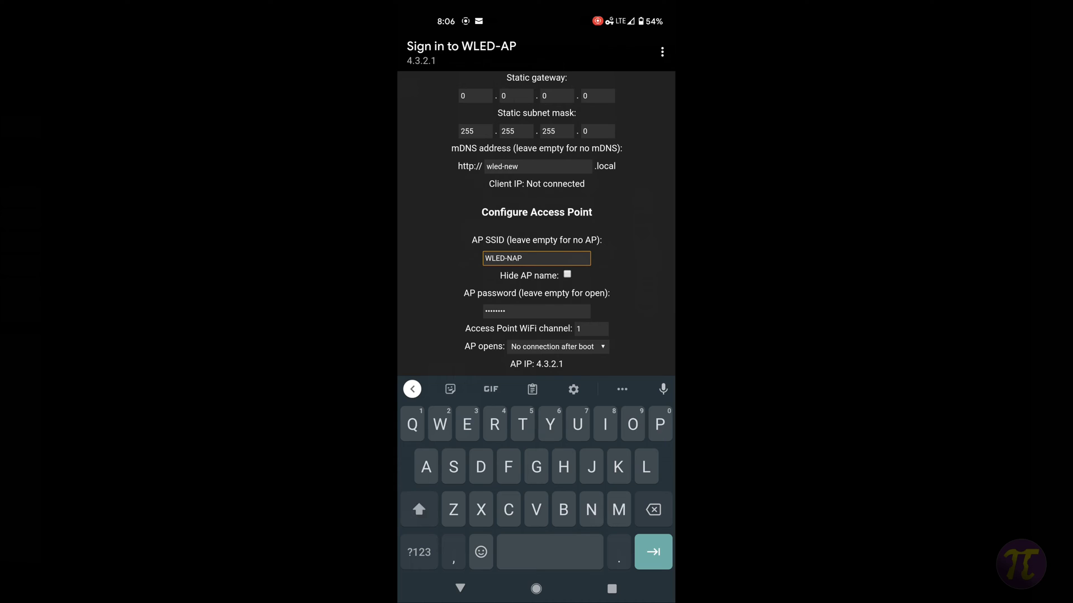
{"action": "type", "text": "W"}
{"action": "left_click_drag", "start_coordinate": [642, 296], "coordinate": [577, 275]}
{"action": "left_click", "coordinate": [502, 279]}
{"action": "key", "text": "BackSpace"}
{"action": "key", "text": "BackSpace"}
{"action": "key", "text": "BackSpace"}
{"action": "key", "text": "BackSpace"}
{"action": "key", "text": "BackSpace"}
{"action": "key", "text": "BackSpace"}
{"action": "key", "text": "BackSpace"}
{"action": "key", "text": "BackSpace"}
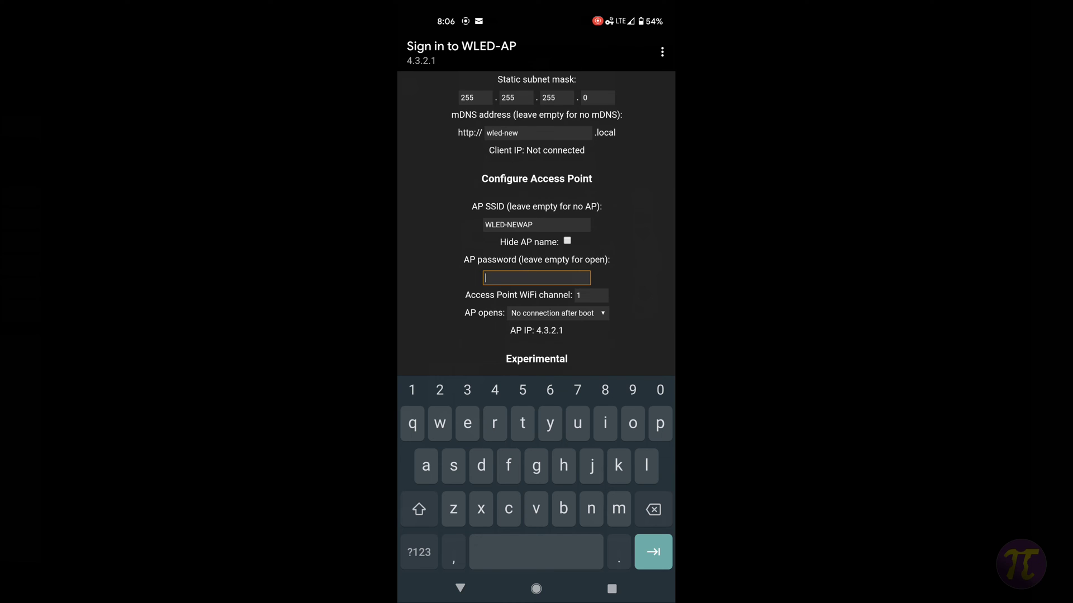
{"action": "left_click_drag", "start_coordinate": [646, 307], "coordinate": [658, 206]}
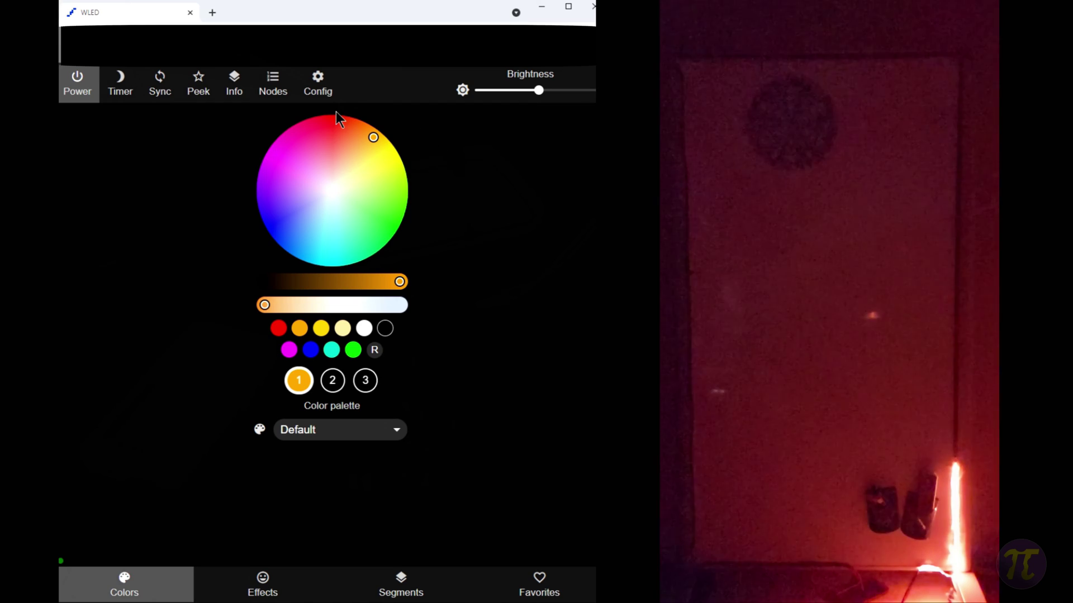
- In LED Preferences, change Total LED count from 30 to 300 and save
{"action": "left_click", "coordinate": [322, 84]}
{"action": "left_click", "coordinate": [270, 282]}
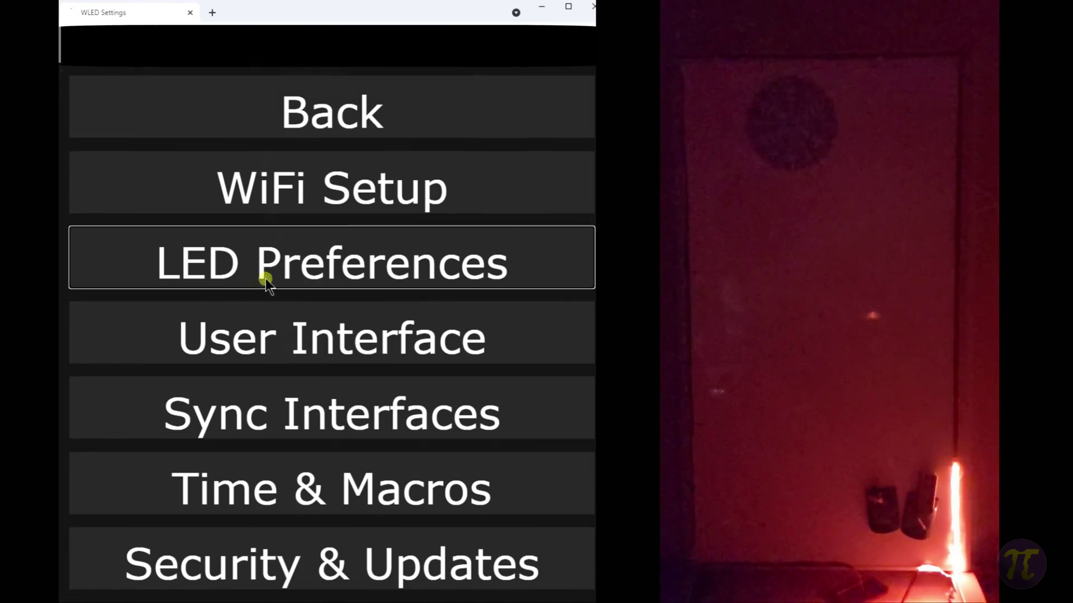
{"action": "left_click", "coordinate": [368, 152]}
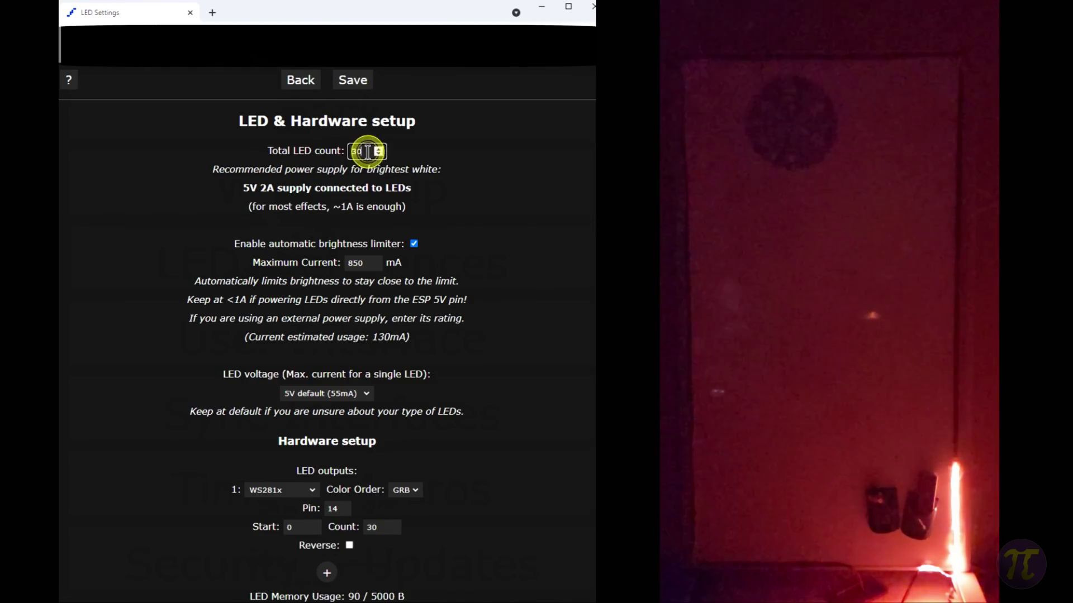
{"action": "type", "text": "0"}
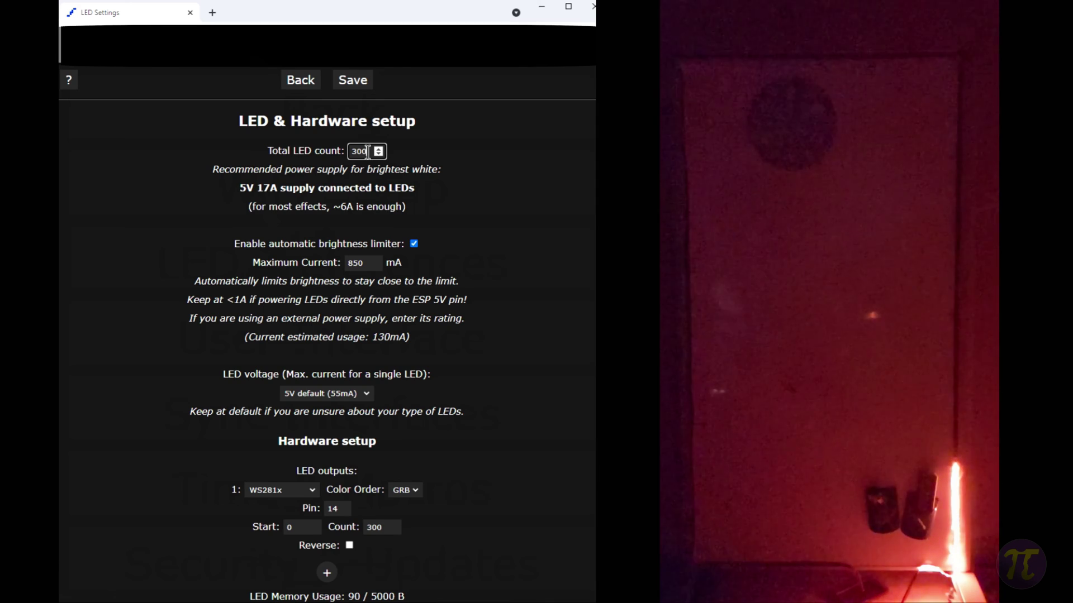
{"action": "left_click", "coordinate": [360, 80]}
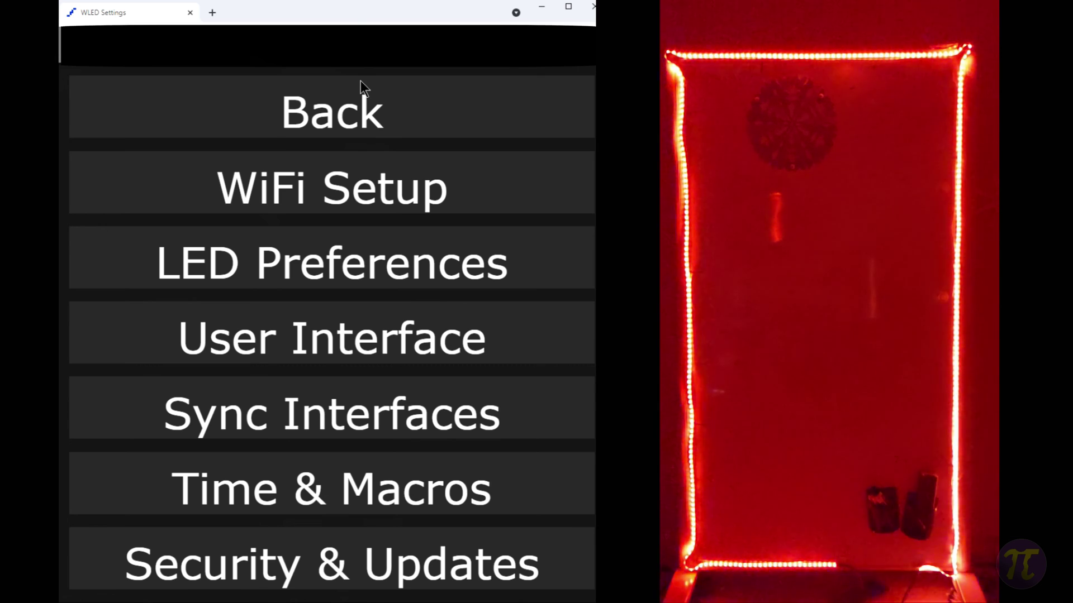
{"action": "left_click", "coordinate": [361, 81]}
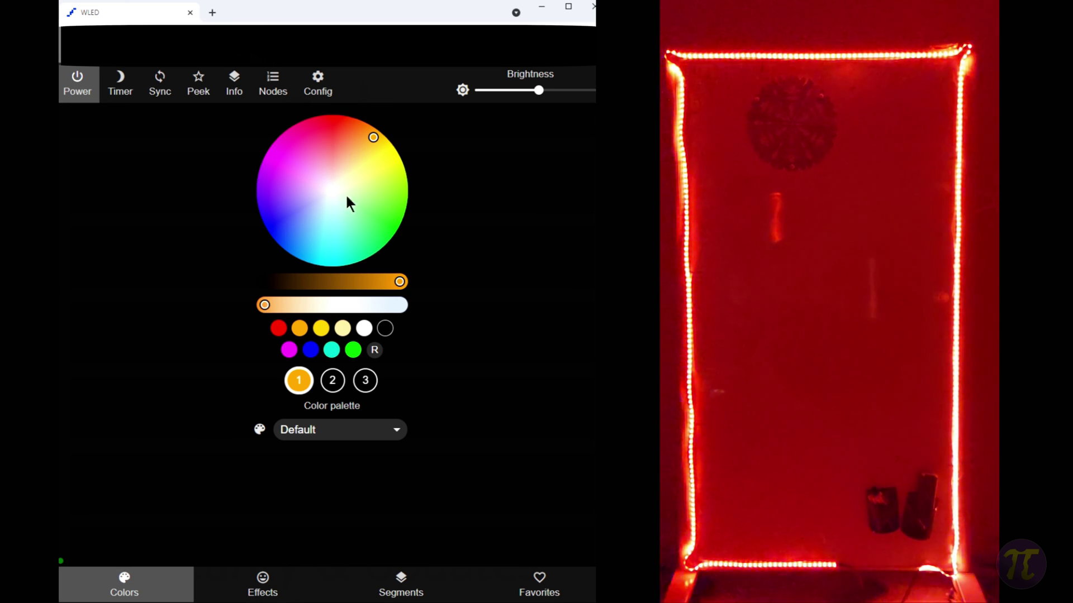
- Make the door-frame strip solid green and bring up the effects list
{"action": "left_click", "coordinate": [352, 351]}
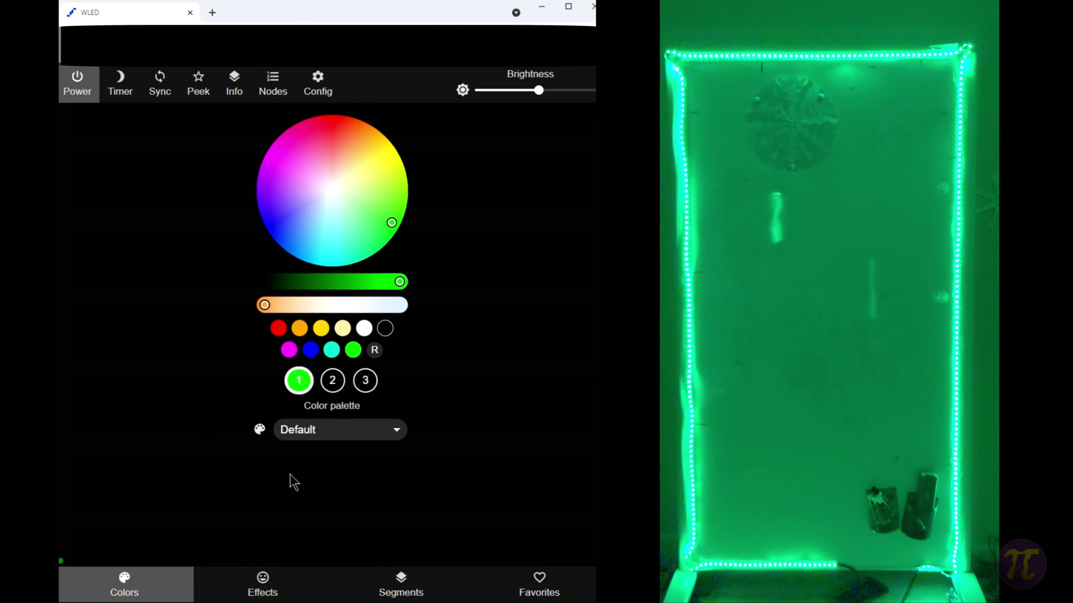
{"action": "left_click", "coordinate": [260, 584]}
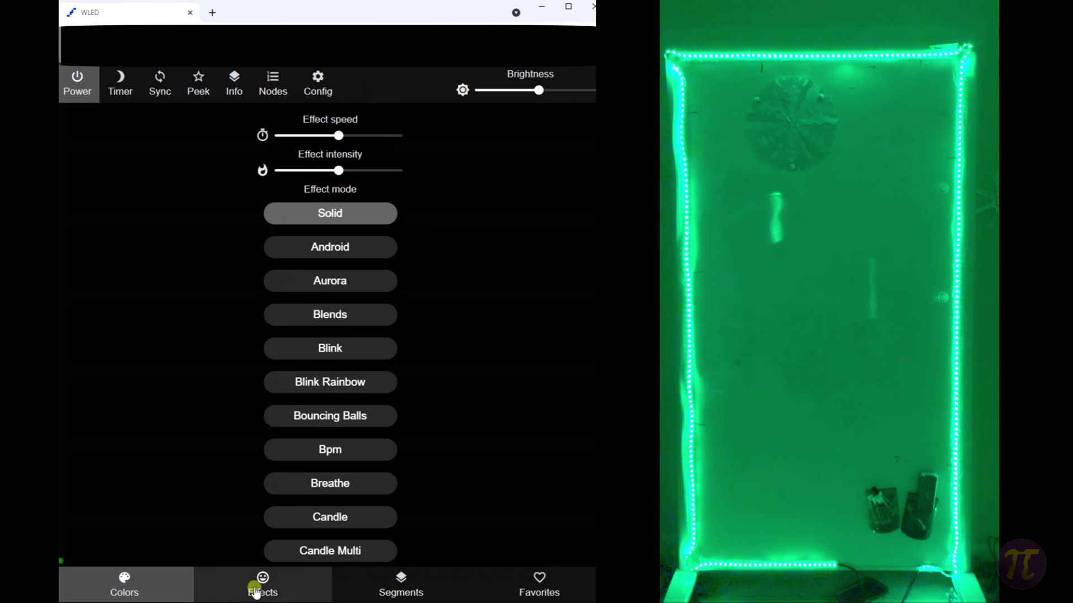
- Try the Bpm effect on the strip while browsing the effects list
{"action": "scroll", "coordinate": [390, 322], "scroll_direction": "down", "scroll_amount": 3}
{"action": "left_click", "coordinate": [390, 322]}
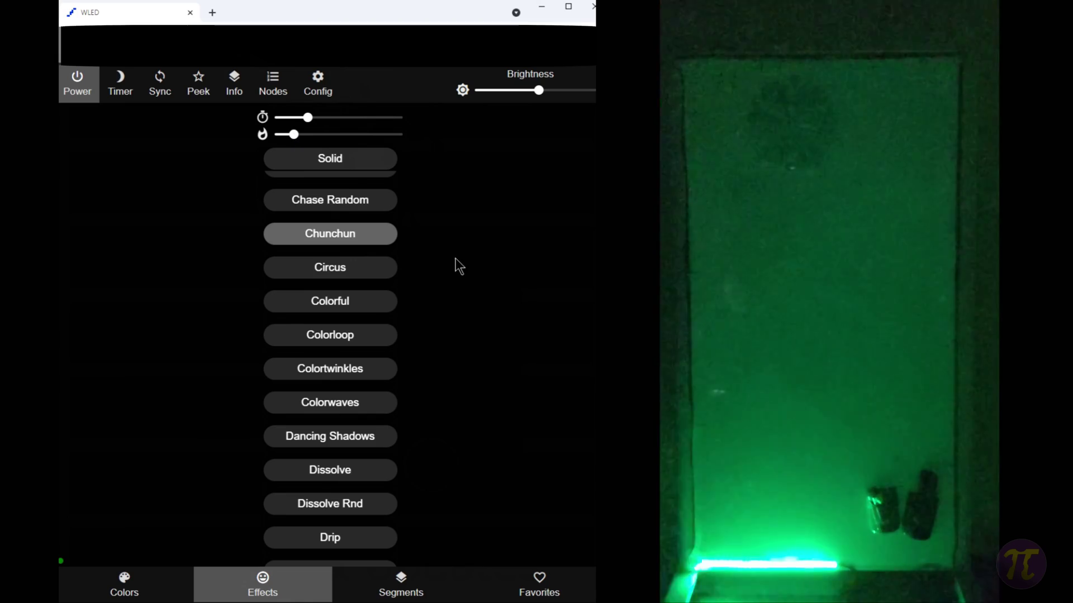
{"action": "scroll", "coordinate": [457, 263], "scroll_direction": "down", "scroll_amount": 5}
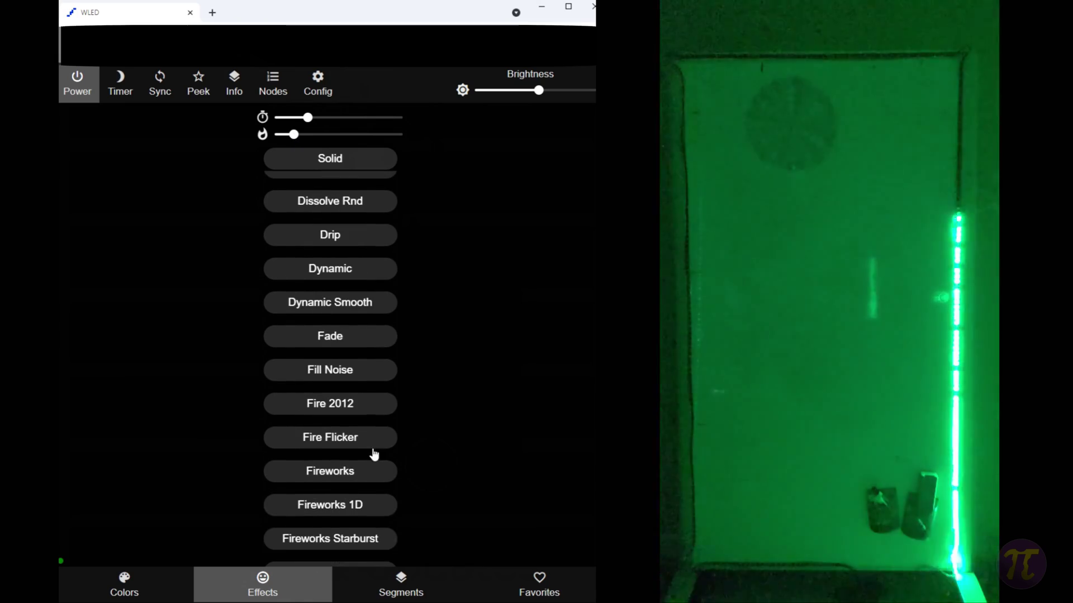